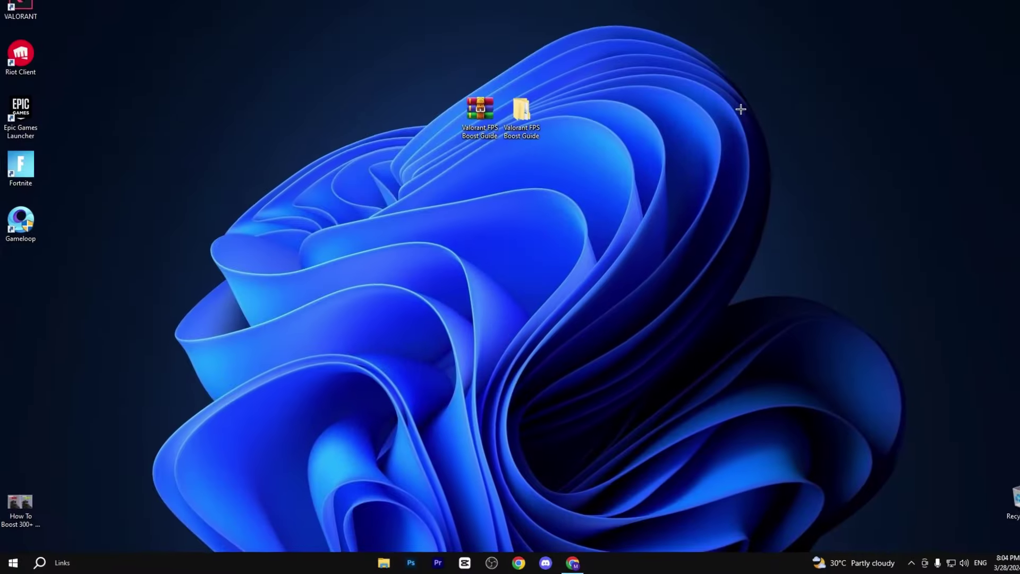
Find the Game Mode settings, keep Game Mode on, and check that Game Bar is off
key("super")
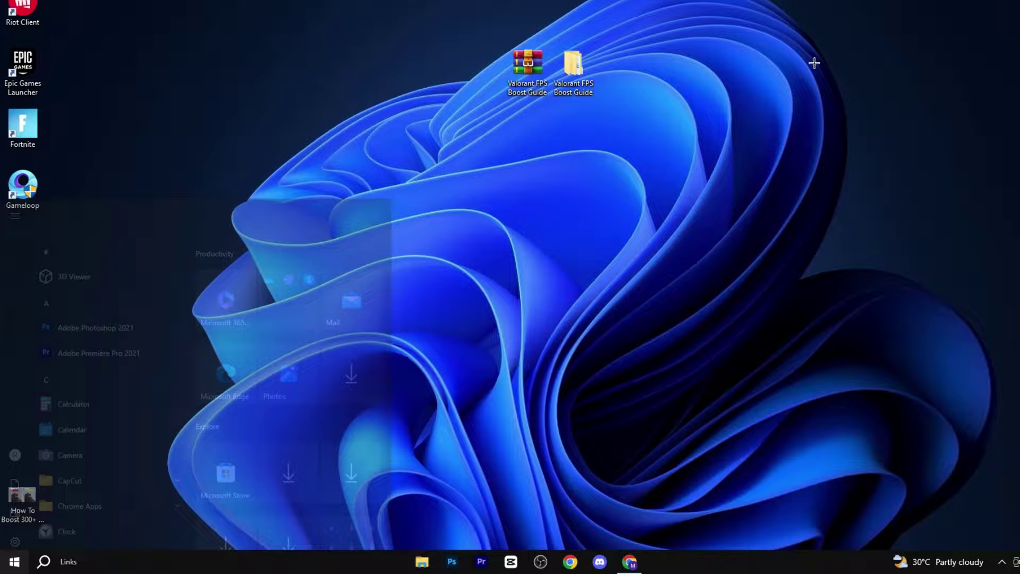
type("game")
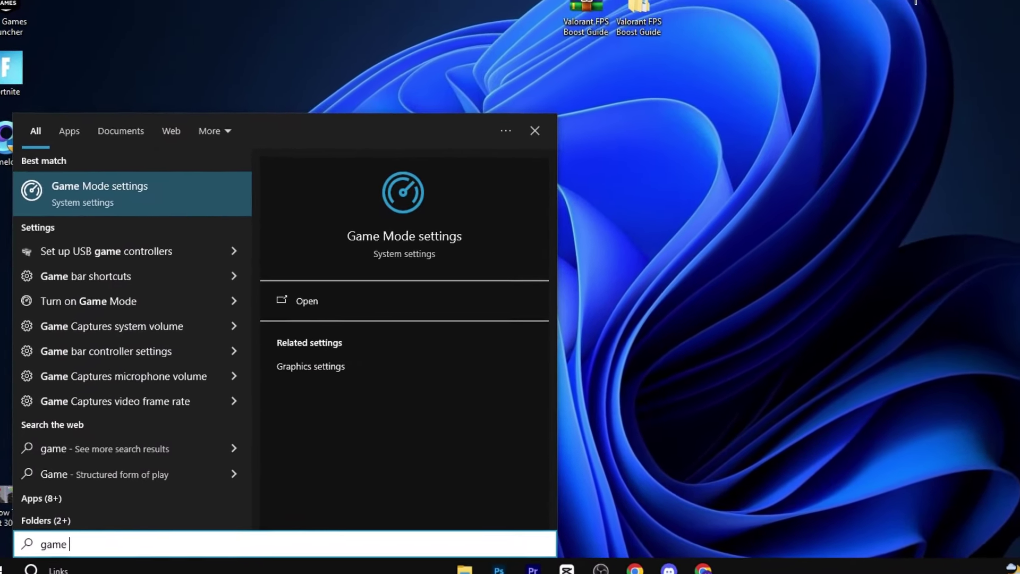
key("Return")
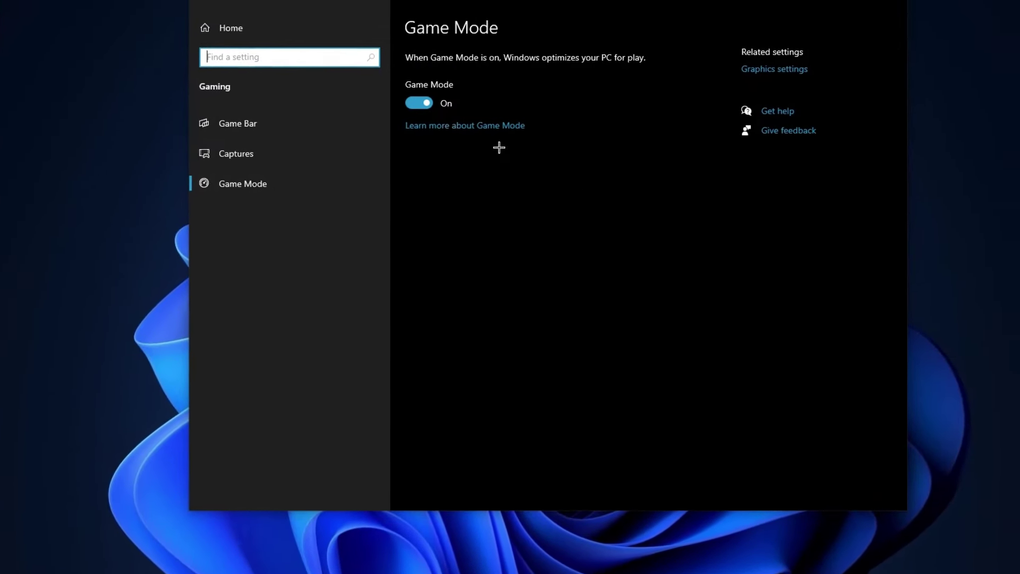
left_click(443, 84)
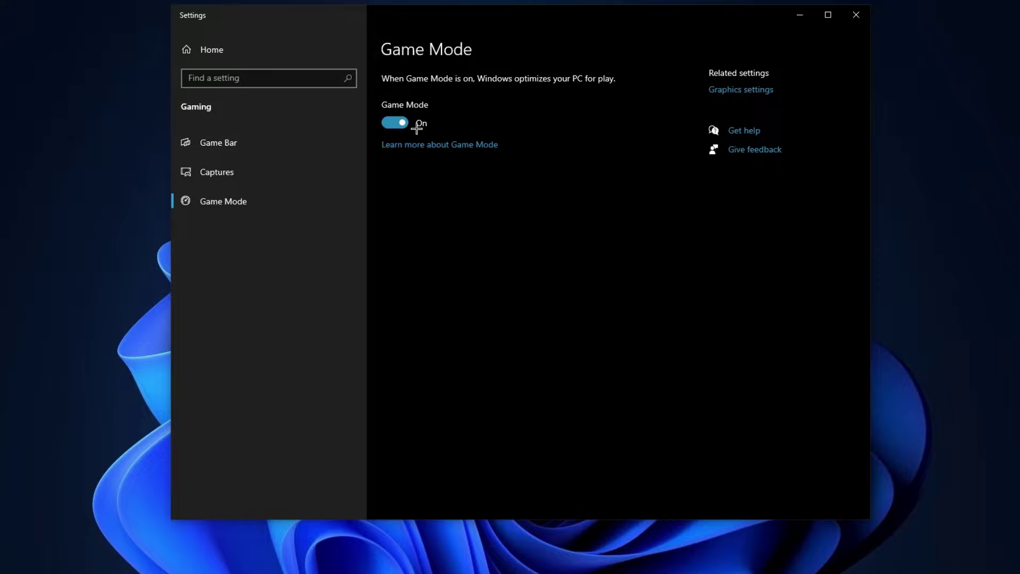
left_click(240, 141)
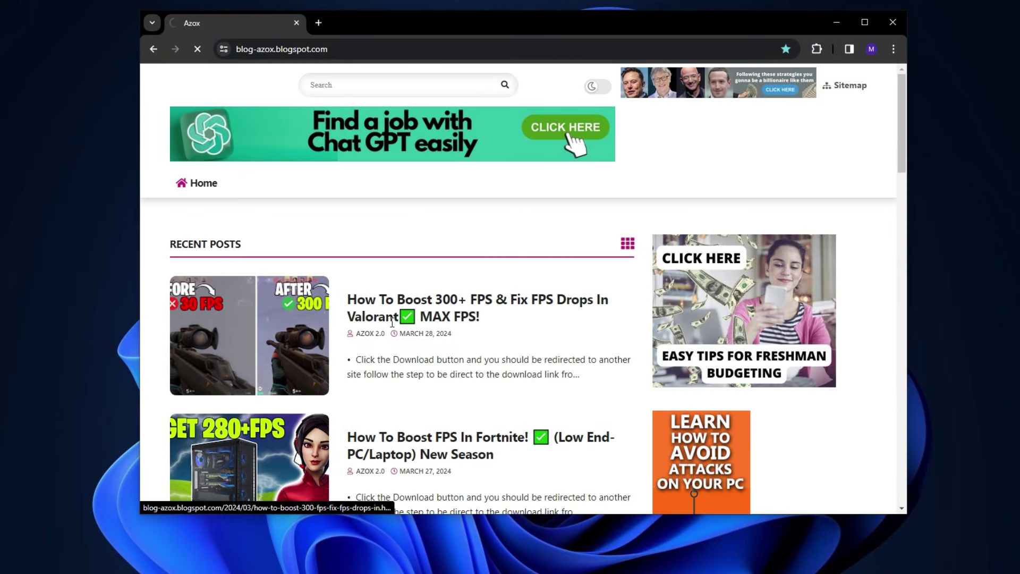
Open the 'How To Boost 300+ FPS' Valorant post on the Azox blog
left_click(259, 326)
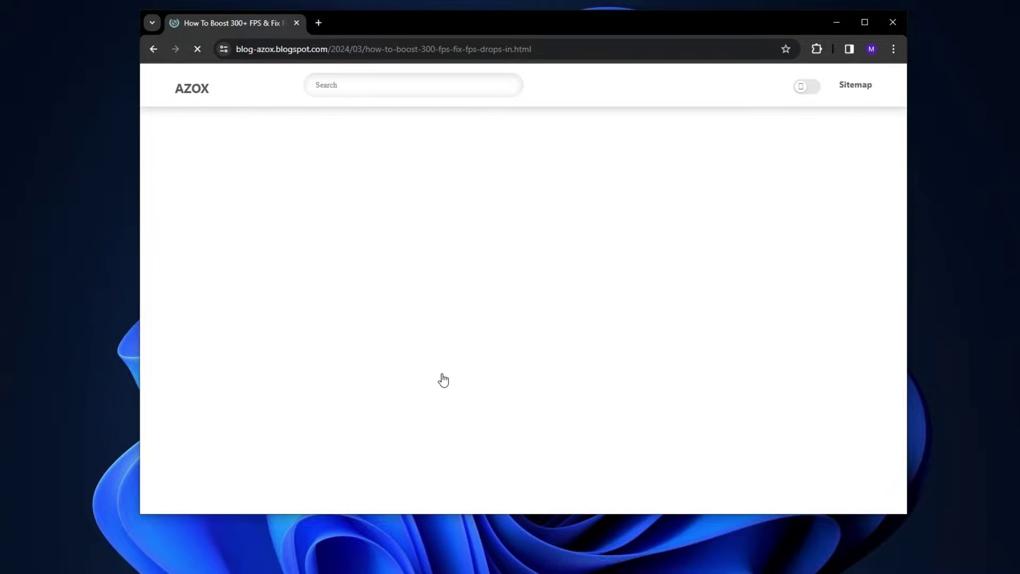
scroll(463, 364, "down", 10)
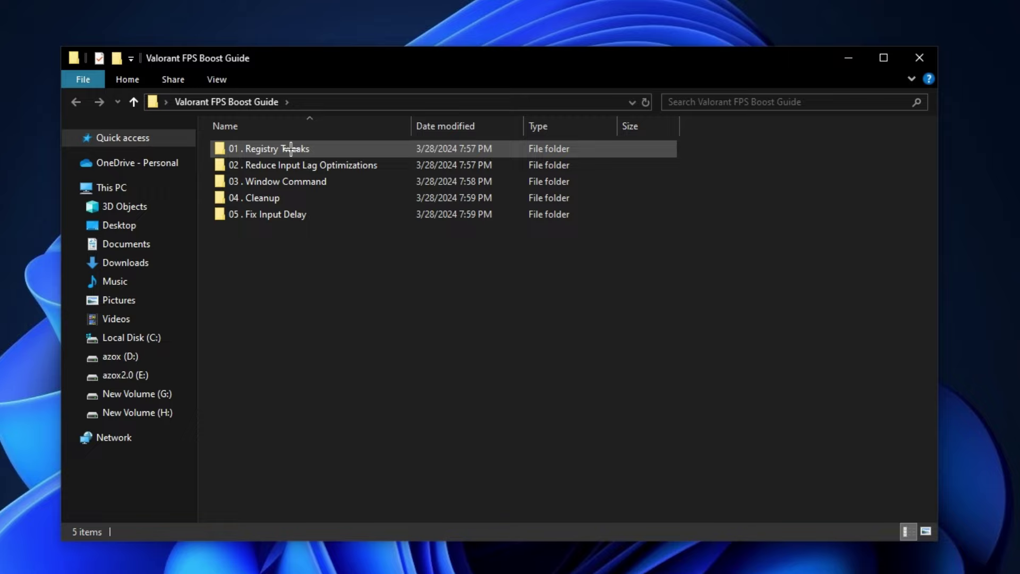
Merge all four .reg files in the 01 . Registry Tweaks folder into the registry
left_click(290, 149)
double_click(326, 151)
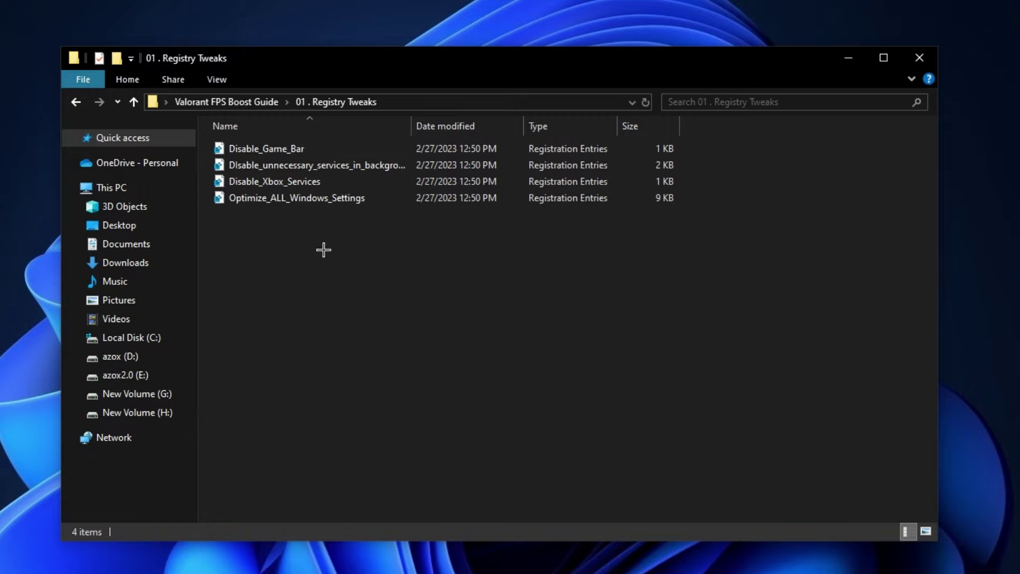
left_click_drag(319, 256, 311, 148)
right_click(312, 165)
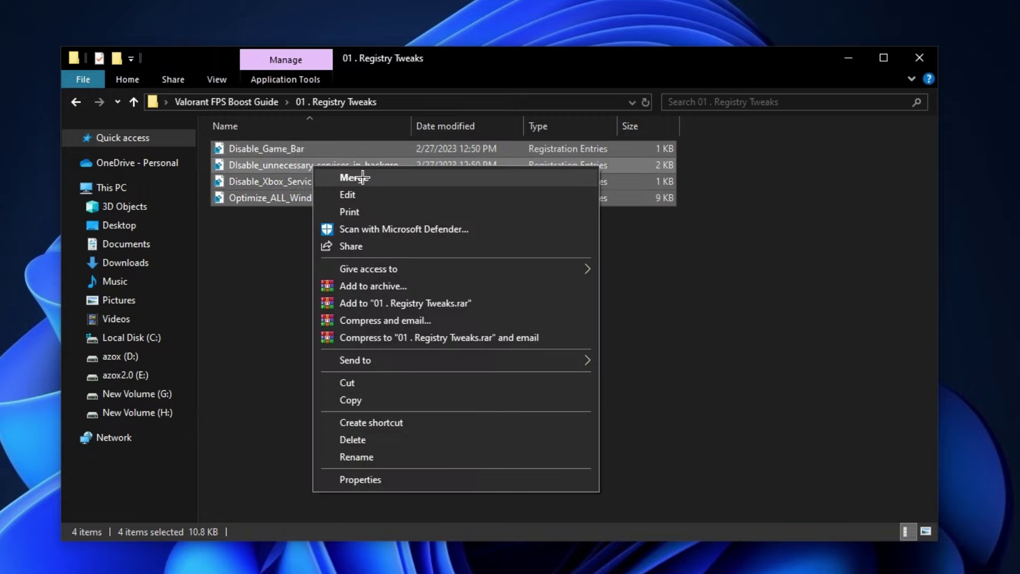
left_click(271, 148)
left_click(315, 165)
left_click(275, 181)
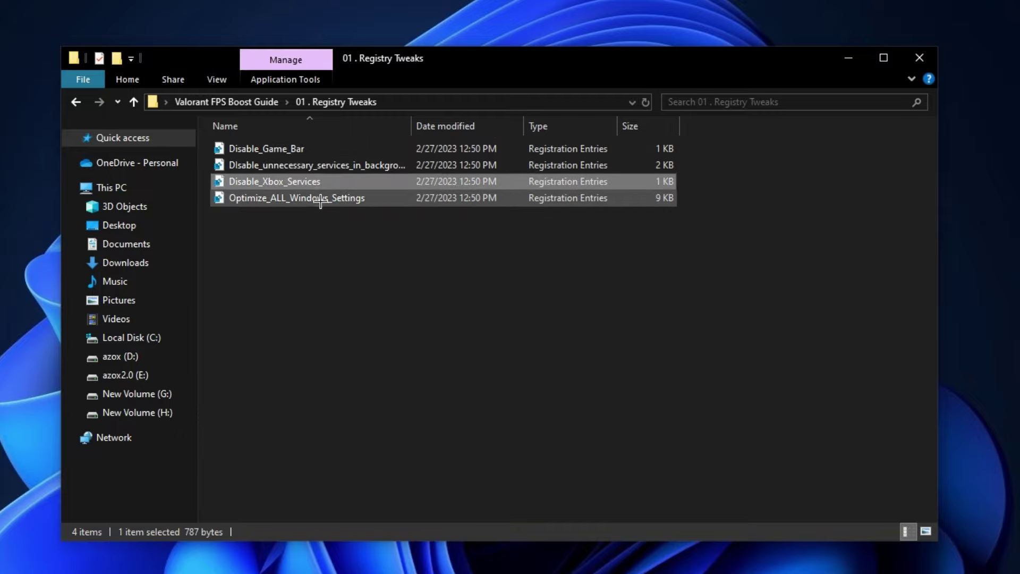
left_click_drag(319, 232, 335, 149)
right_click(343, 168)
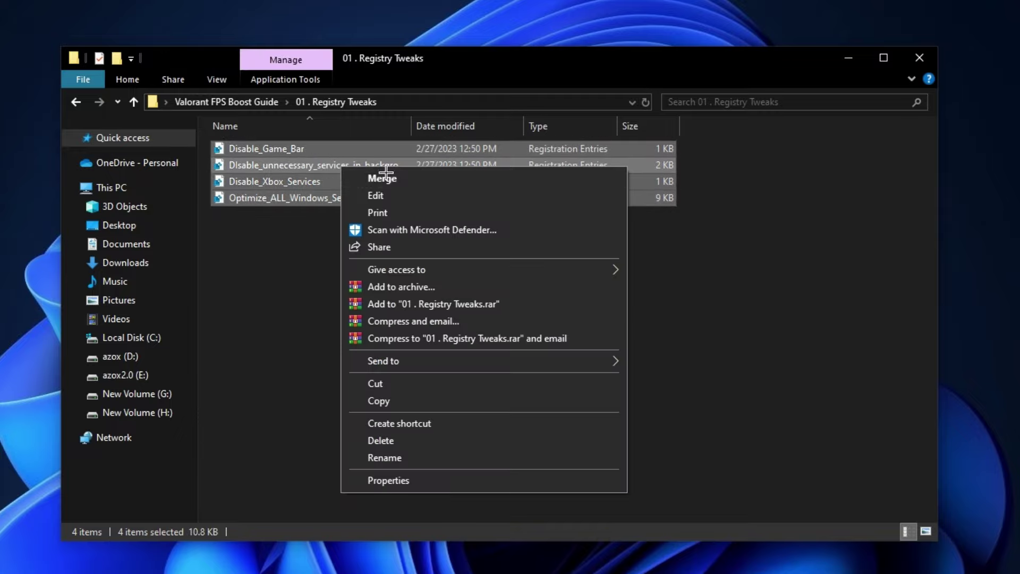
left_click(310, 235)
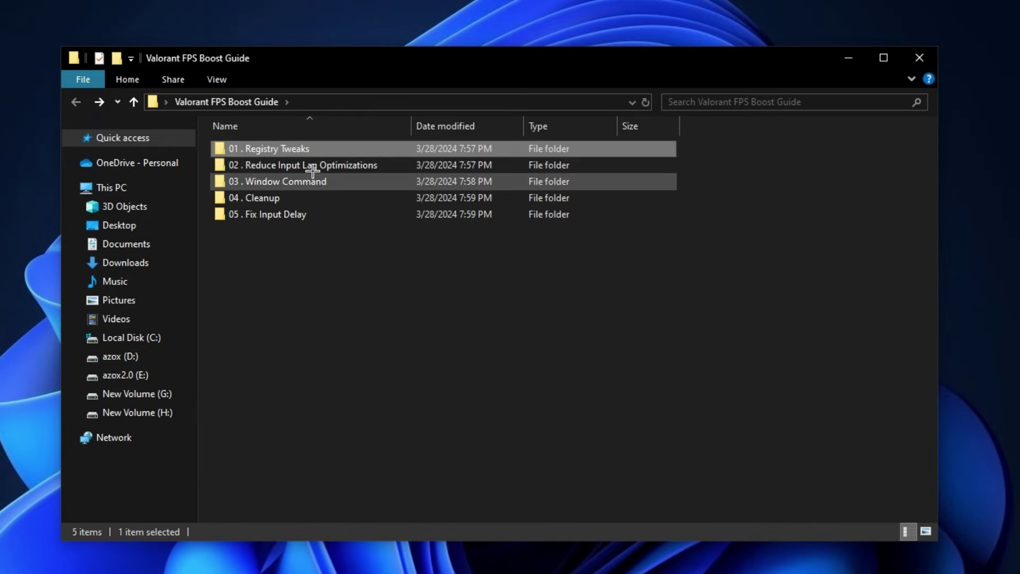
left_click(357, 167)
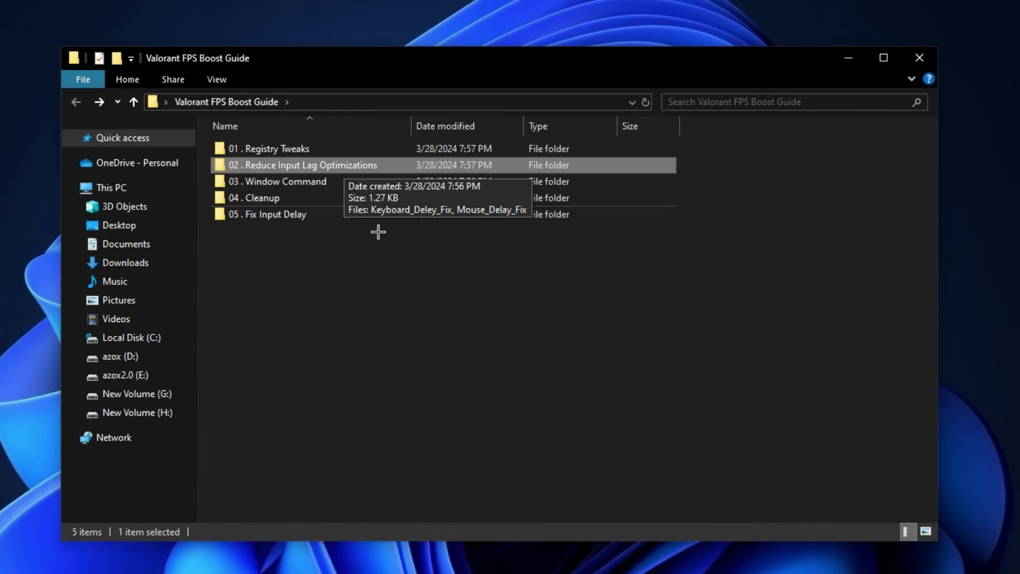
Merge both keyboard and mouse input-delay .reg files from Reduce Input Lag Optimizations
key("Return")
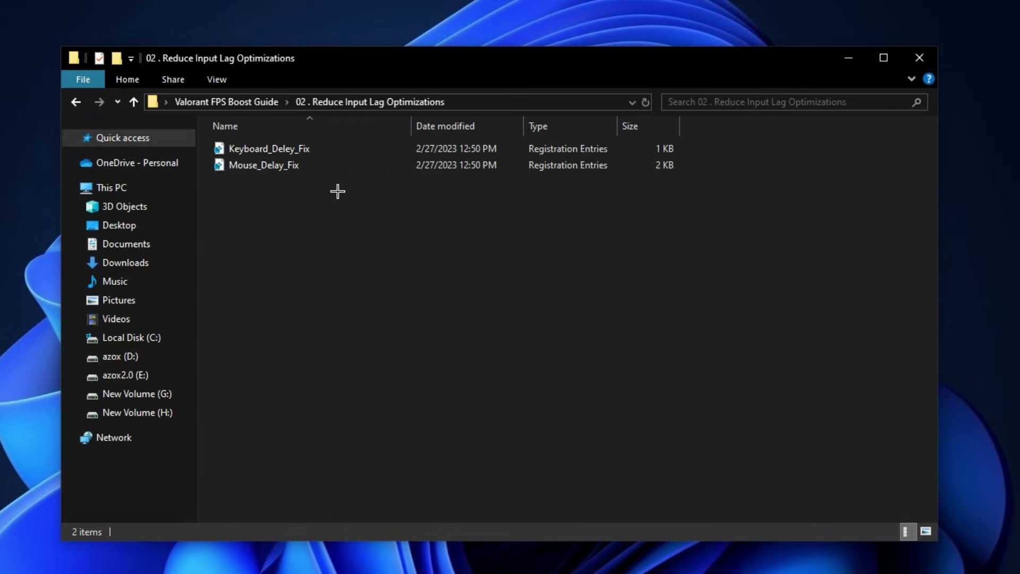
left_click_drag(317, 216, 267, 150)
right_click(277, 167)
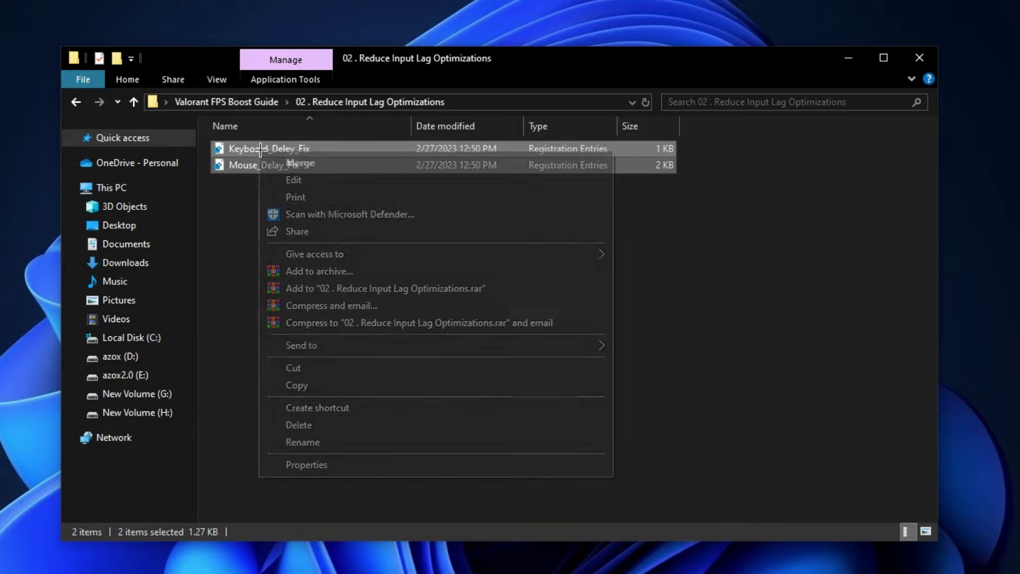
left_click(297, 191)
left_click(269, 149)
left_click(297, 183)
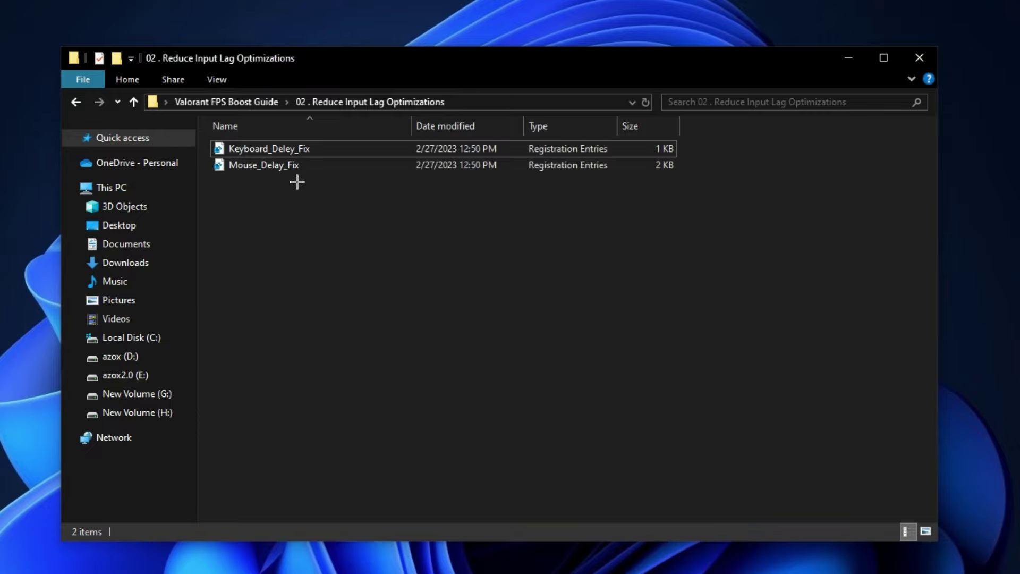
left_click_drag(326, 208, 295, 149)
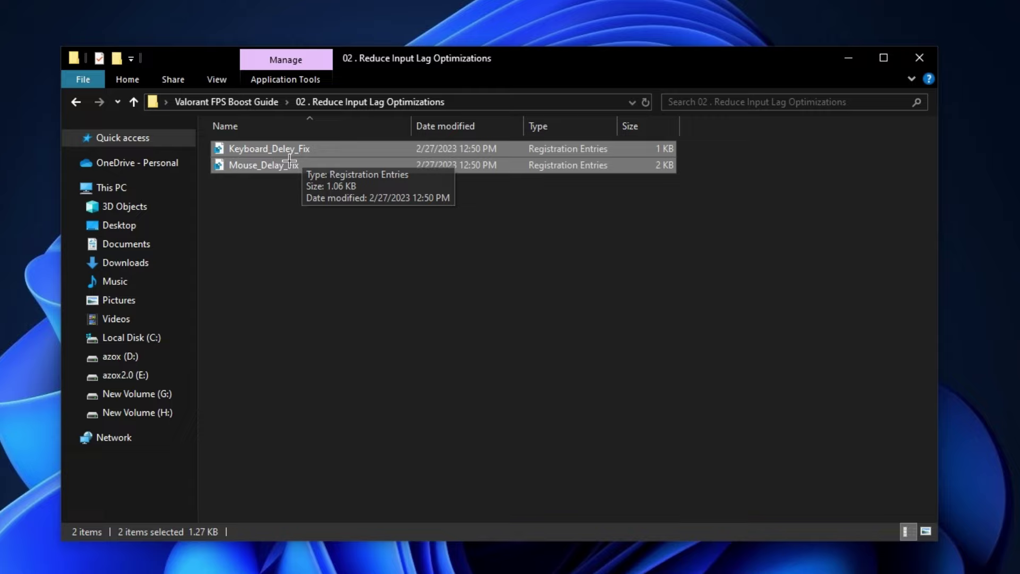
right_click(288, 153)
left_click(248, 197)
Run the Latency BCD Tweaks script in Window Command as administrator
key("alt+Up")
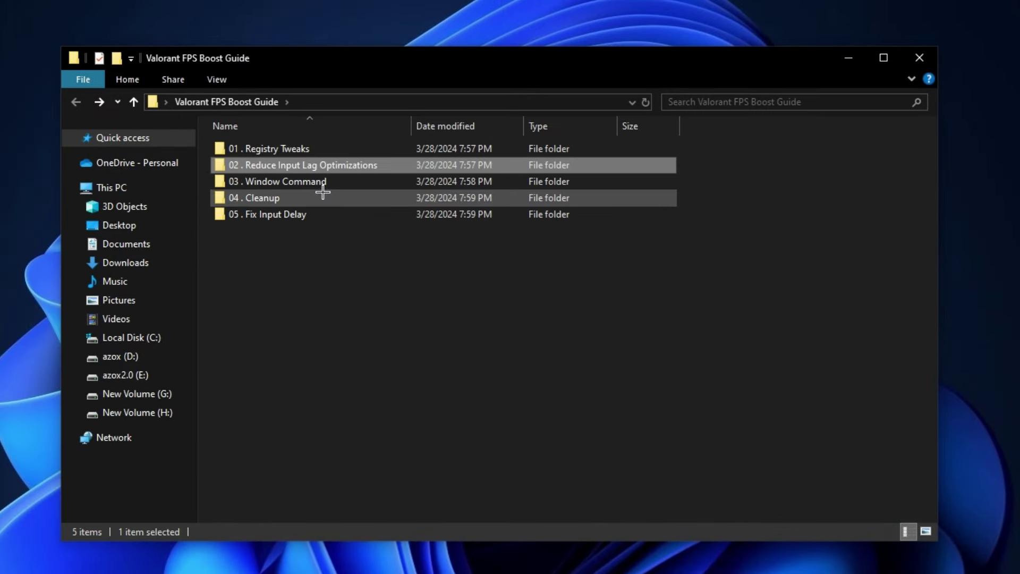
left_click(384, 182)
double_click(350, 182)
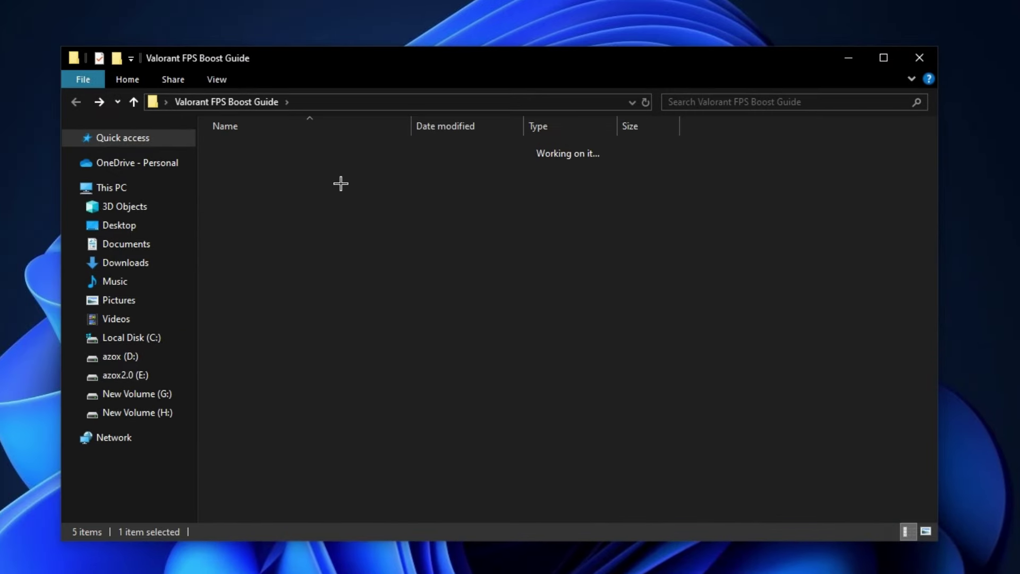
left_click_drag(318, 191, 287, 149)
right_click(289, 148)
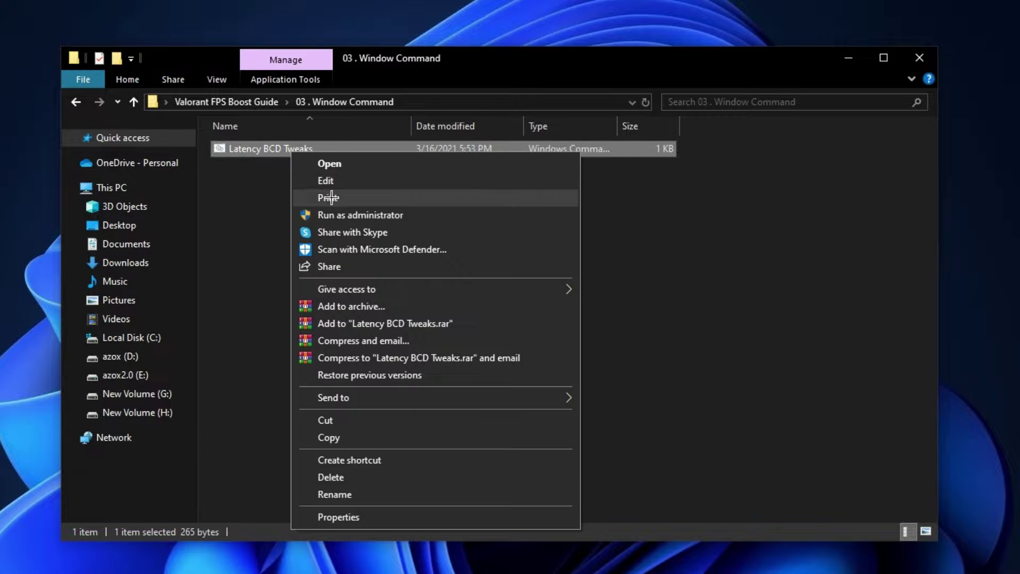
left_click(327, 215)
left_click(263, 215)
right_click(326, 148)
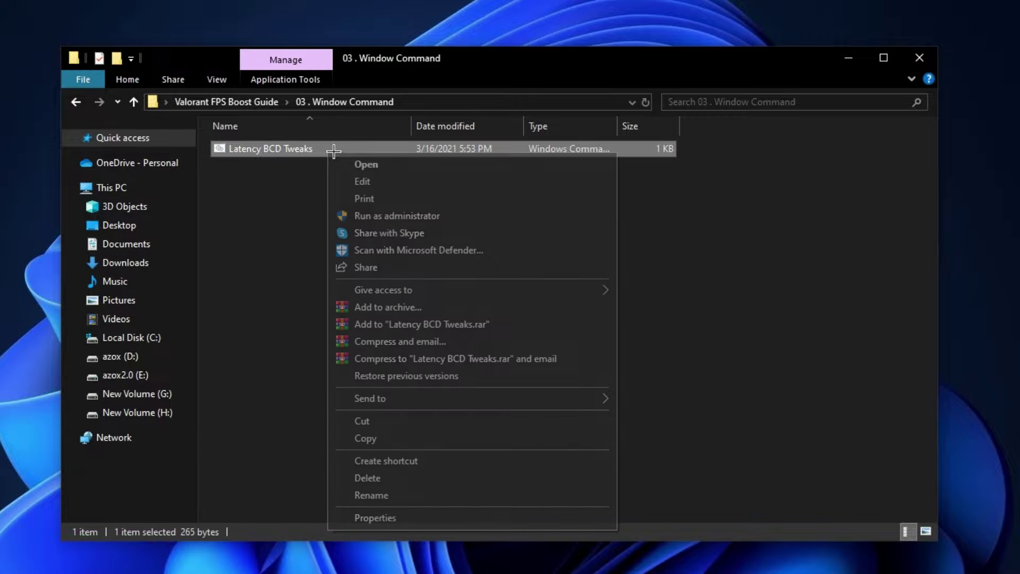
left_click(368, 216)
Run the Delete Temporary Files and Windows update cache scripts as administrator, then launch Disk Clean-Up
key("BackSpace")
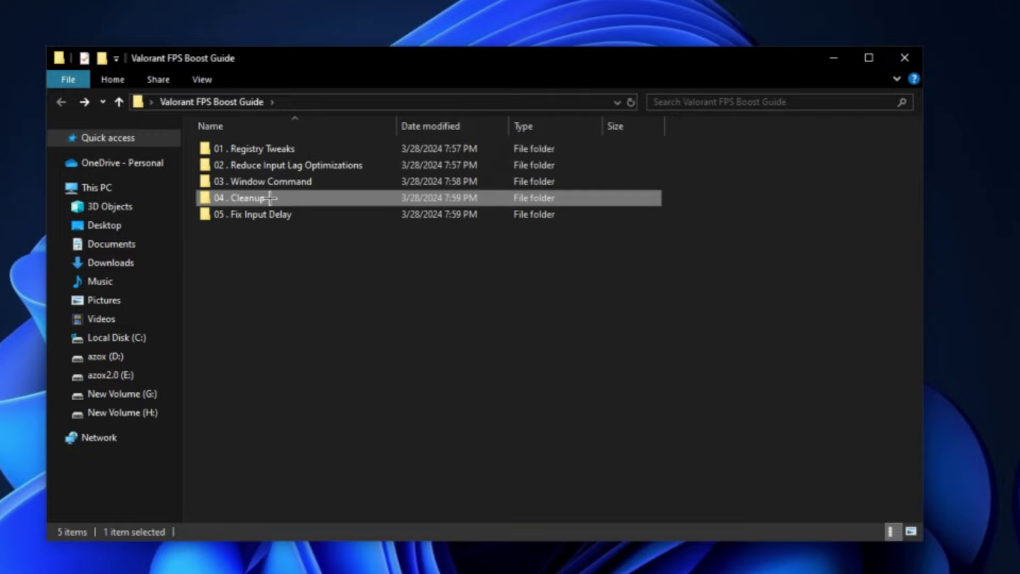
double_click(263, 199)
left_click(279, 148)
left_click(295, 165, "ctrl")
right_click(295, 166)
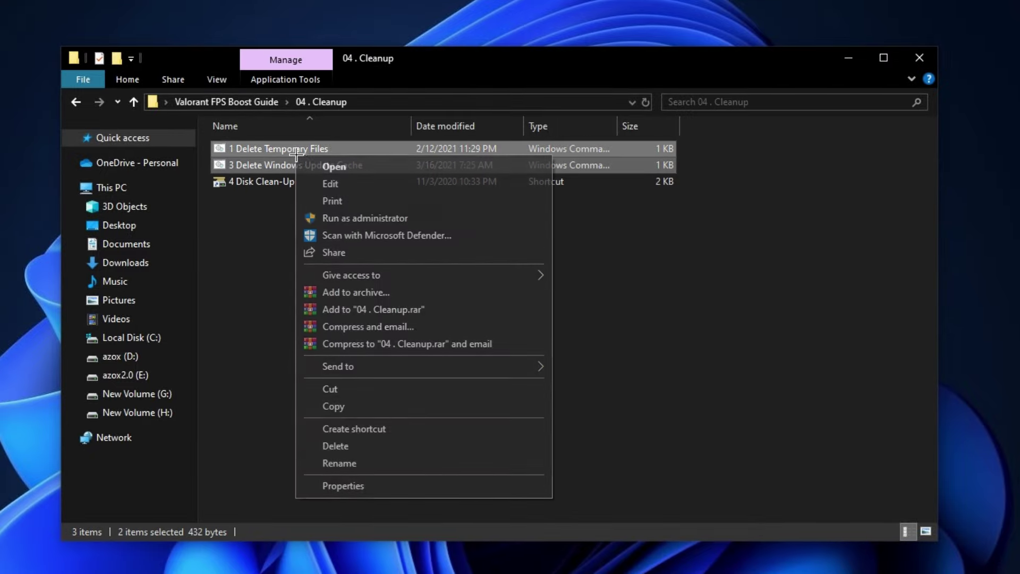
left_click(365, 217)
left_click(263, 181)
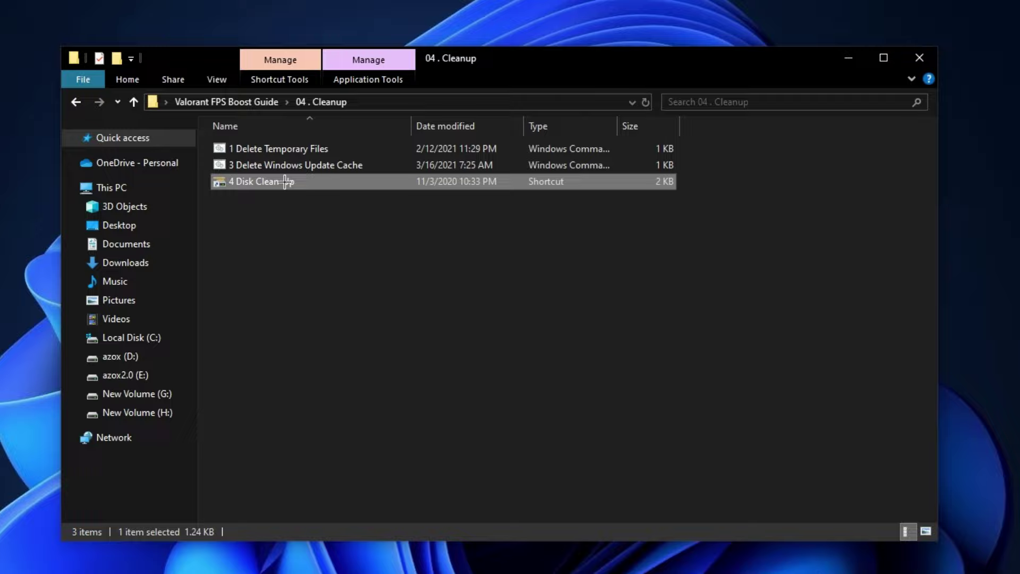
double_click(263, 181)
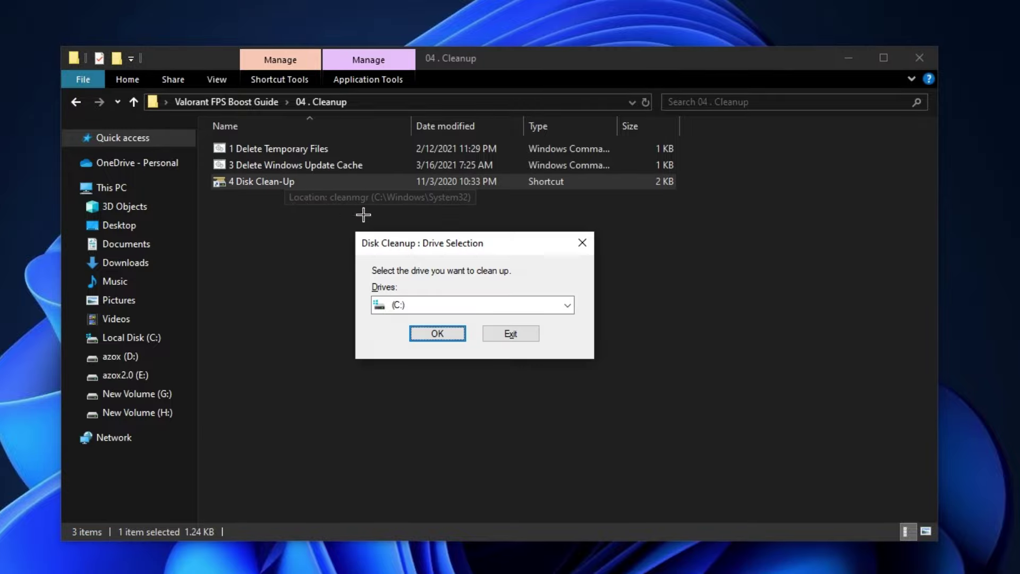
Clean drive C:, adding error reports and DirectX shader cache, and confirm permanent deletion
left_click(437, 333)
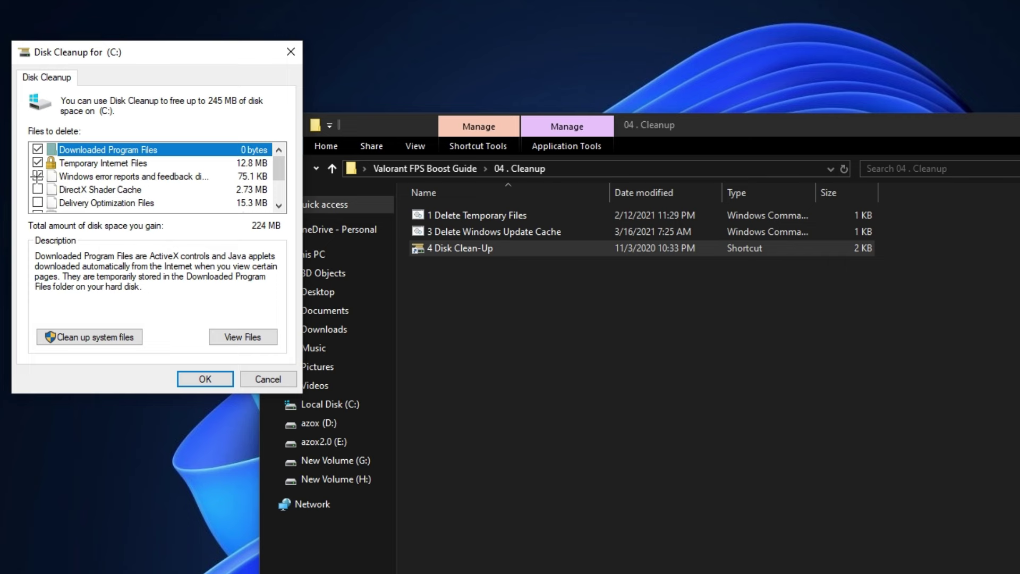
left_click(37, 176)
left_click(38, 190)
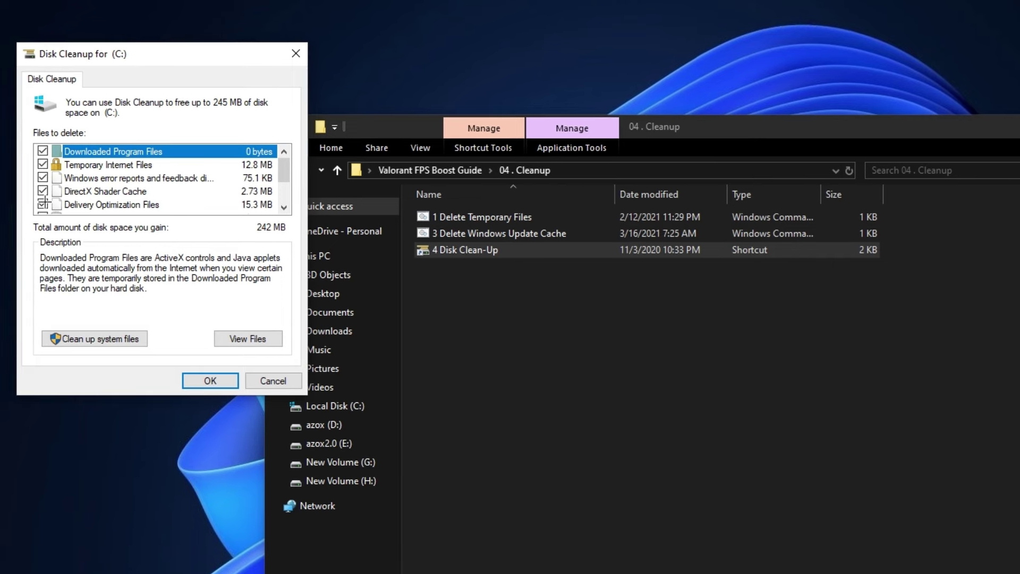
scroll(47, 201, "down", 2)
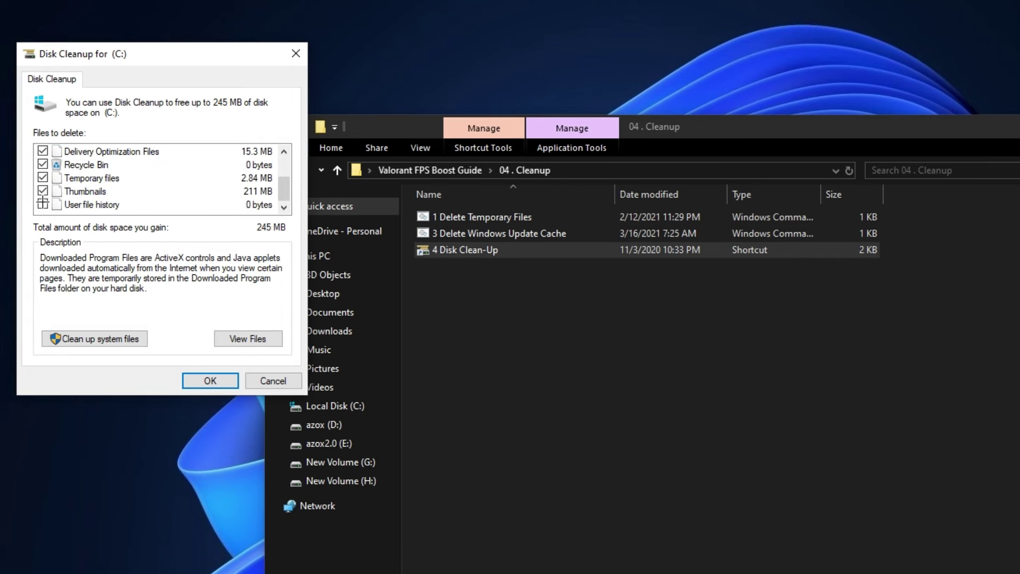
left_click(195, 383)
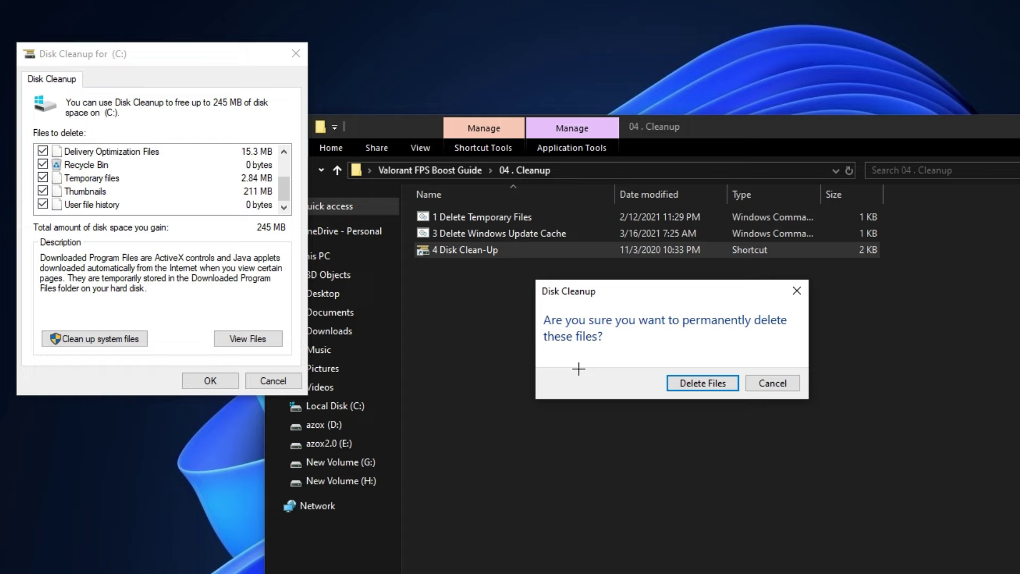
left_click(713, 382)
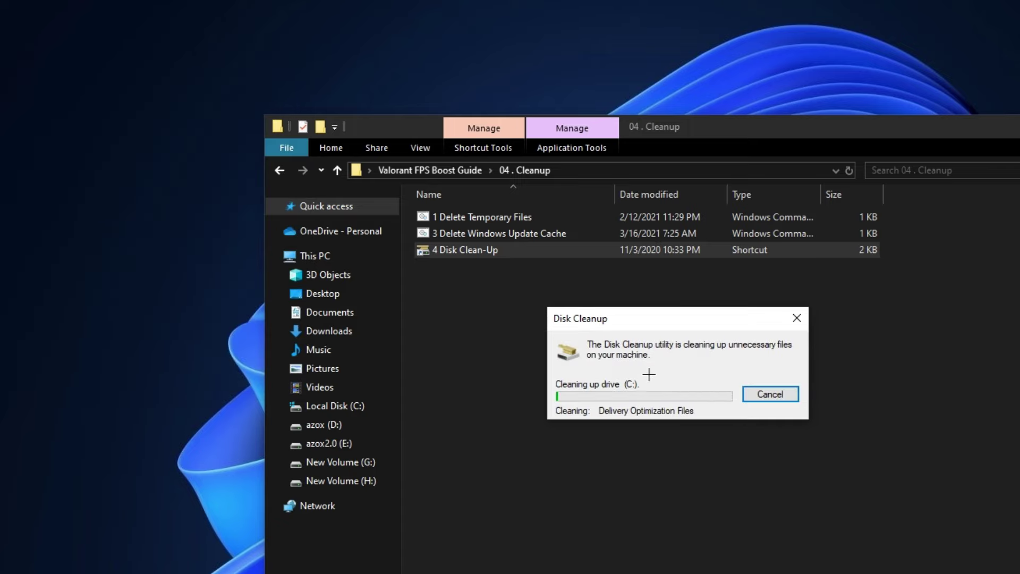
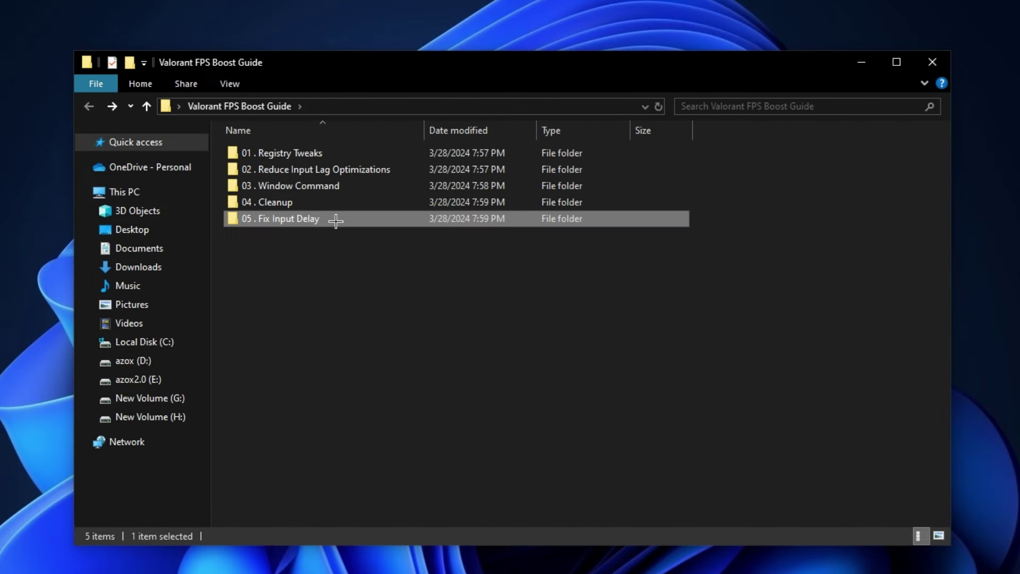
Open the 05 . Fix Input Delay folder and launch Timer Resolution
double_click(336, 221)
double_click(314, 163)
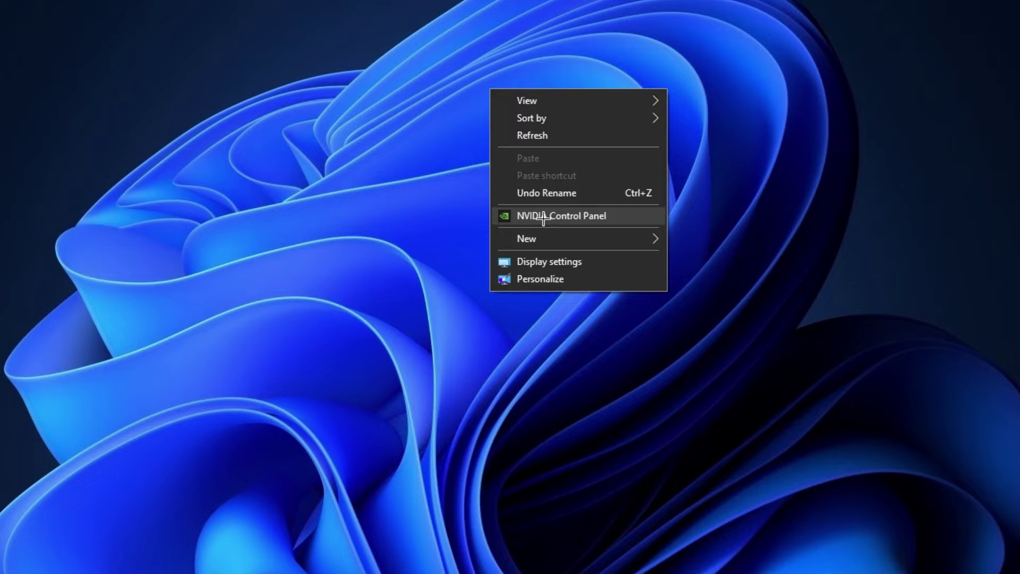
In NVIDIA Control Panel, choose 'Use my preference emphasizing: Quality' for image settings
left_click(545, 214)
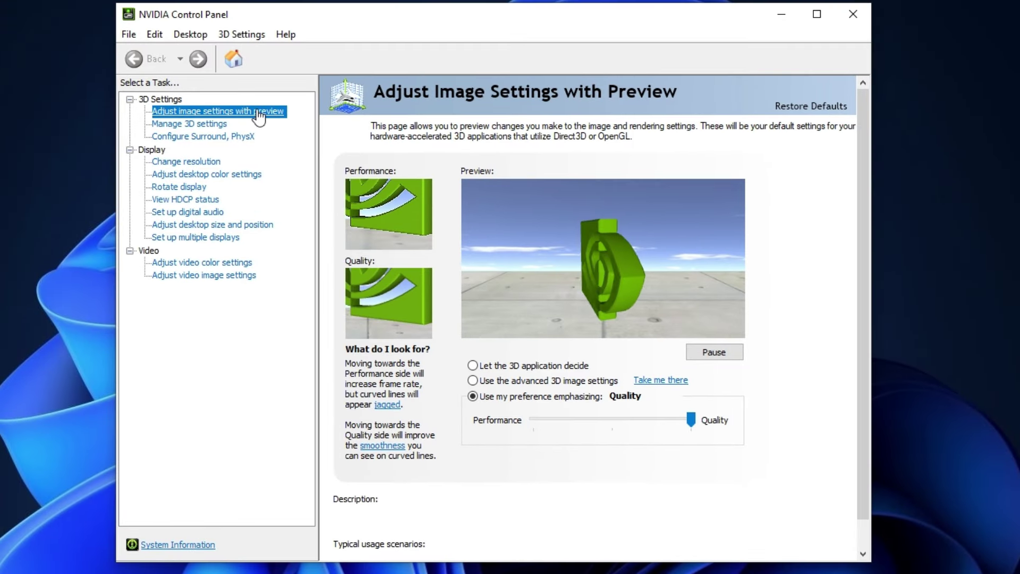
left_click(474, 397)
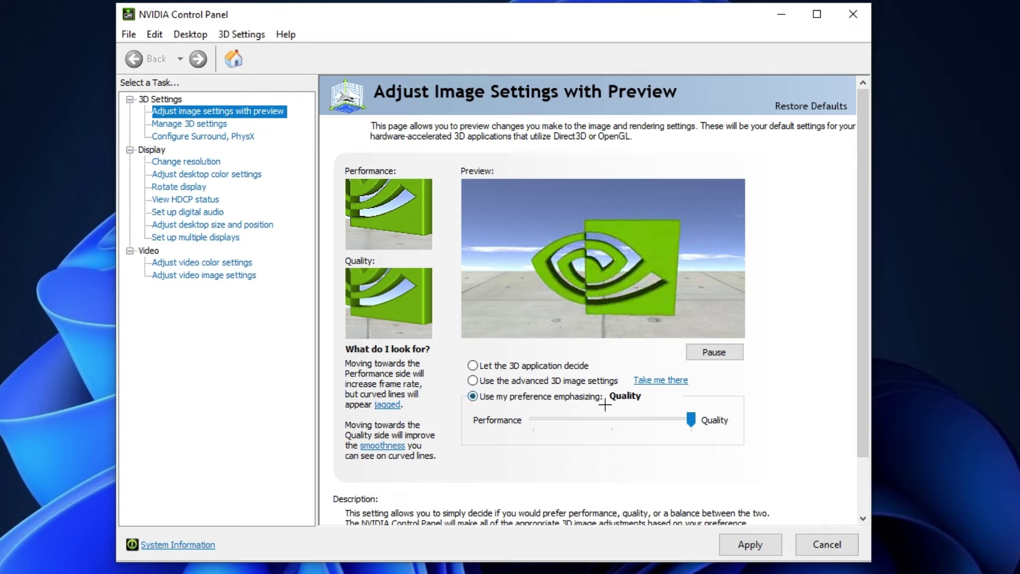
left_click_drag(690, 420, 603, 426)
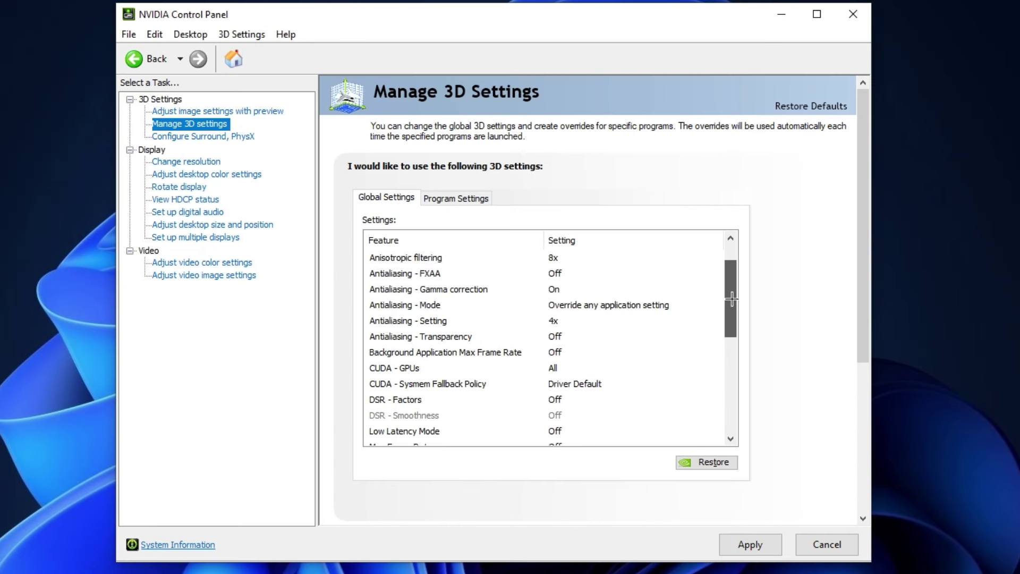
left_click_drag(731, 299, 731, 414)
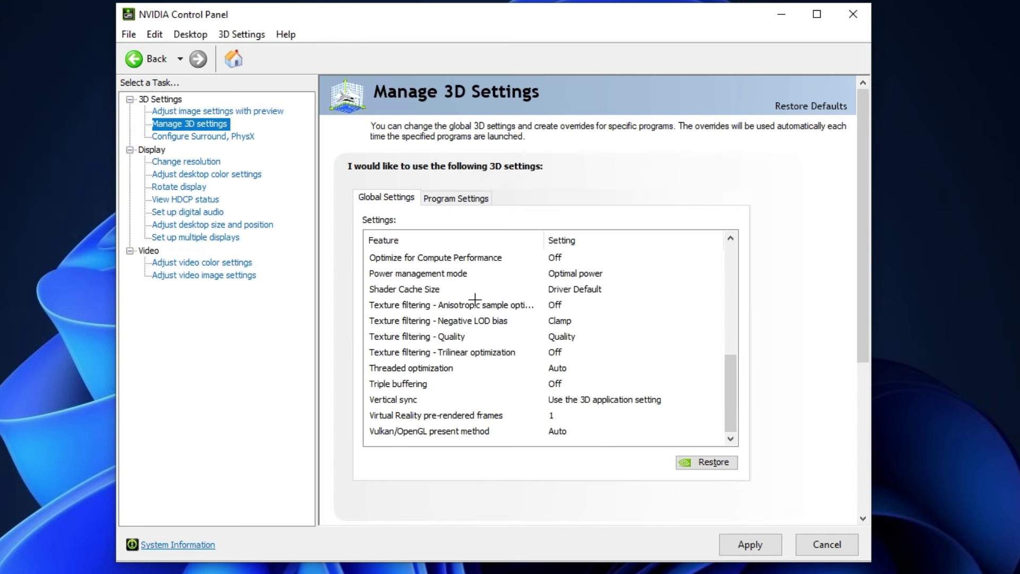
Set Power management to Prefer maximum performance, Texture filtering - Quality to High performance, and apply
left_click(425, 275)
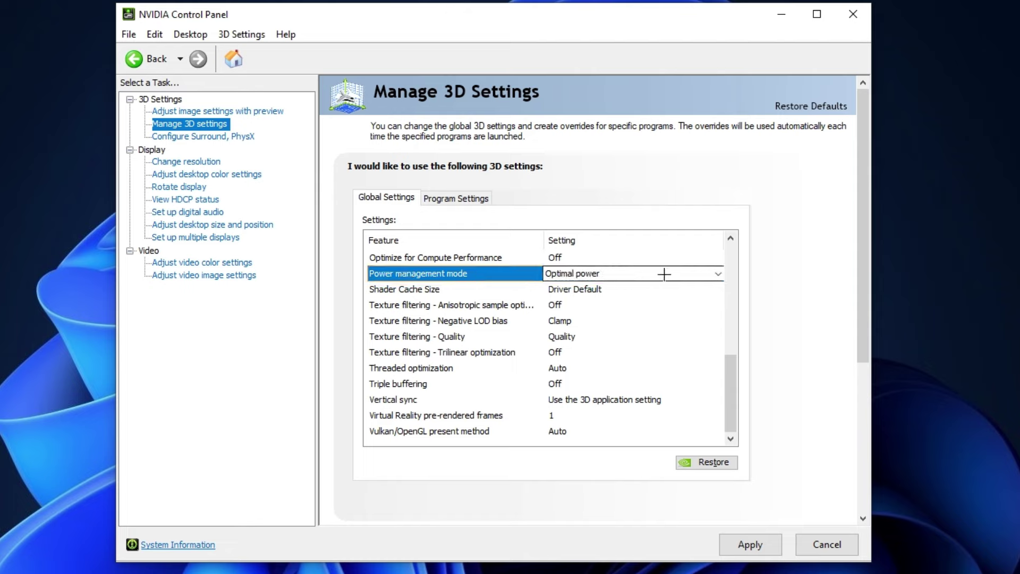
left_click(639, 315)
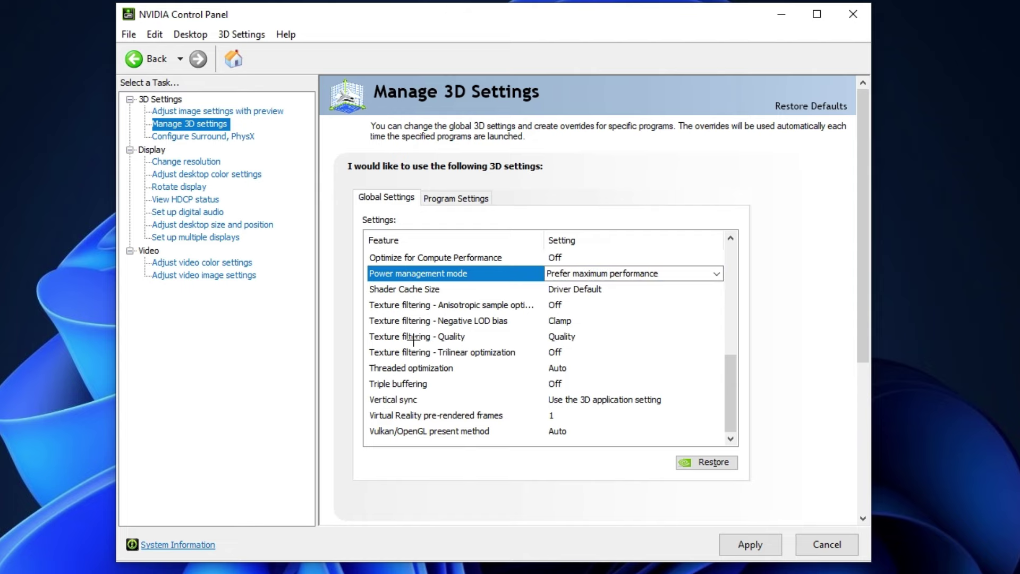
left_click(613, 337)
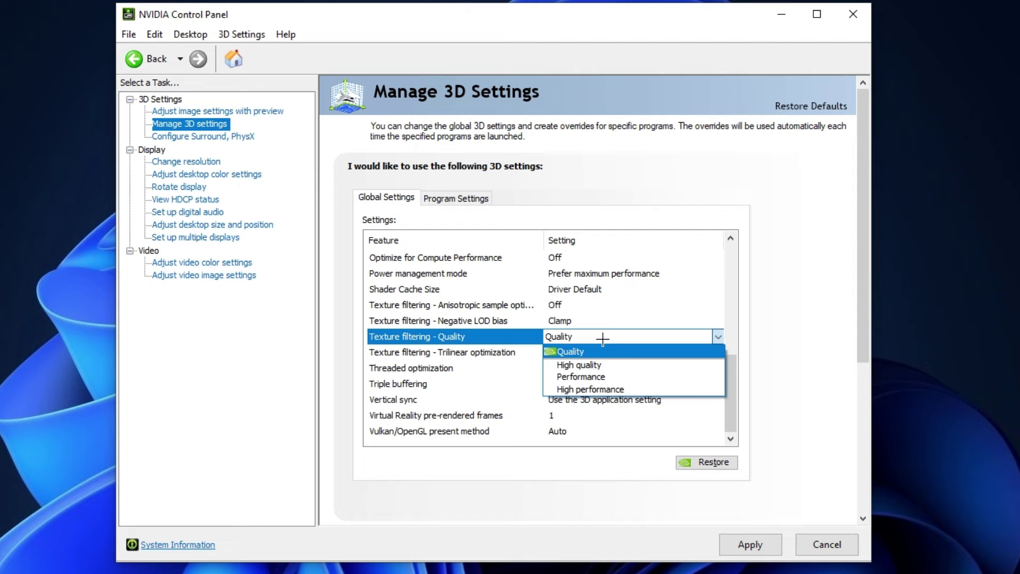
left_click(591, 390)
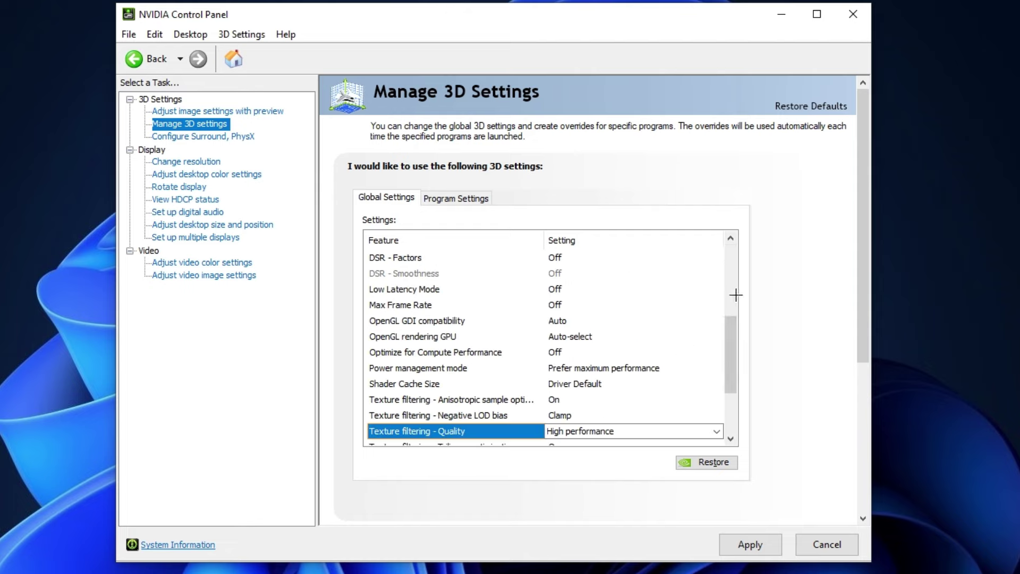
scroll(737, 412, "up", 5)
left_click_drag(728, 313, 718, 453)
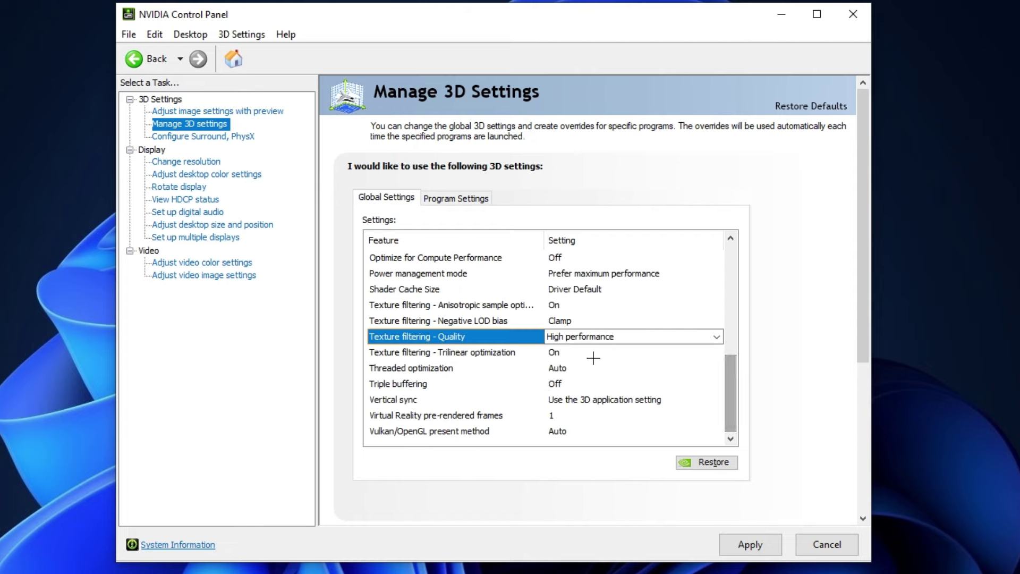
left_click(751, 545)
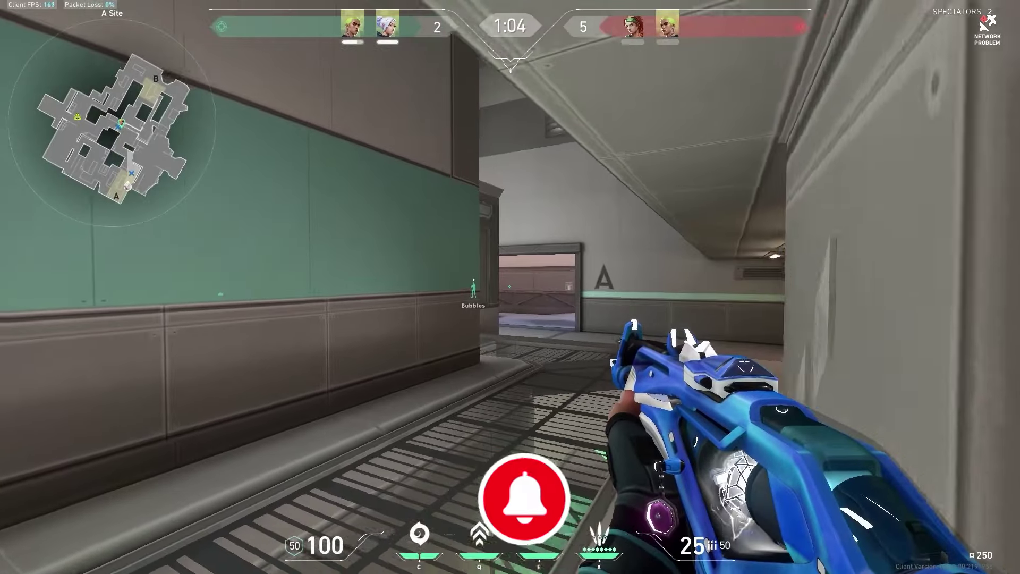